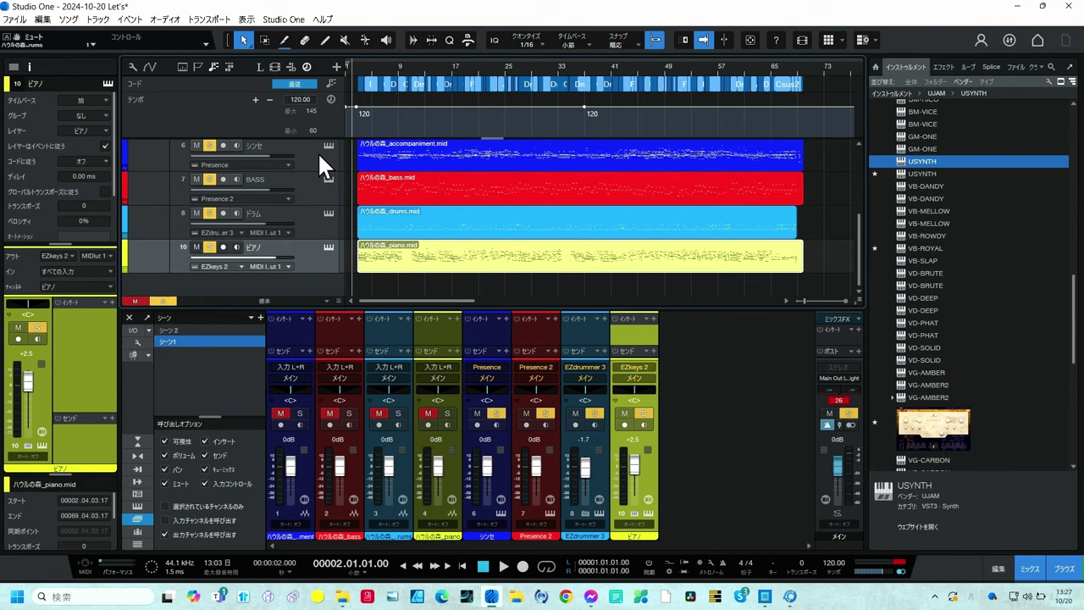
Step: Play the song from the beginning with the four MIDI tracks soloed and stop at about bar 14
scroll(317, 152, "up", 4)
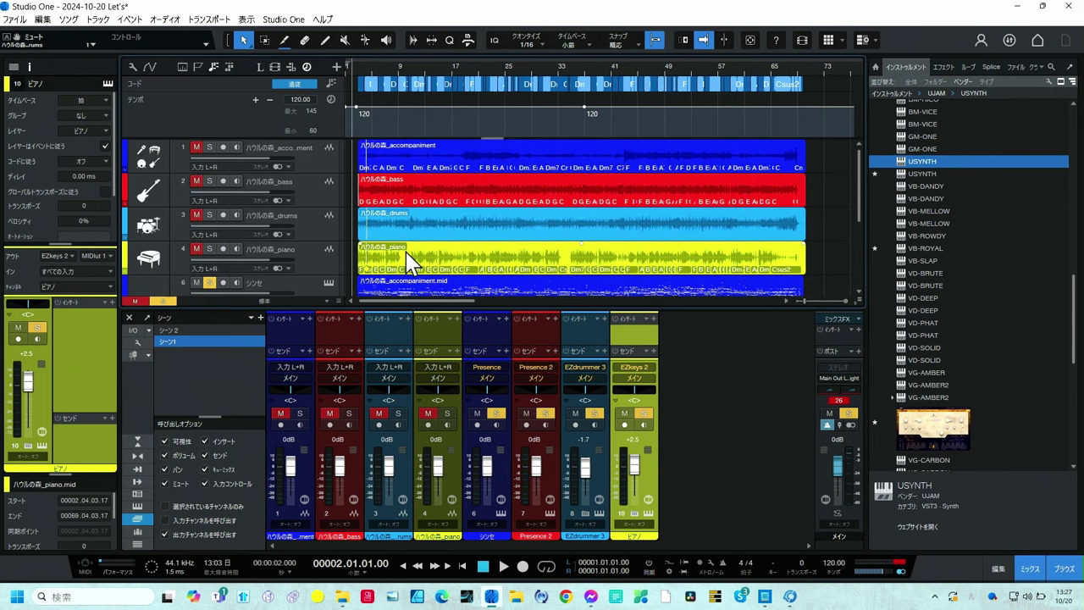
scroll(298, 243, "down", 4)
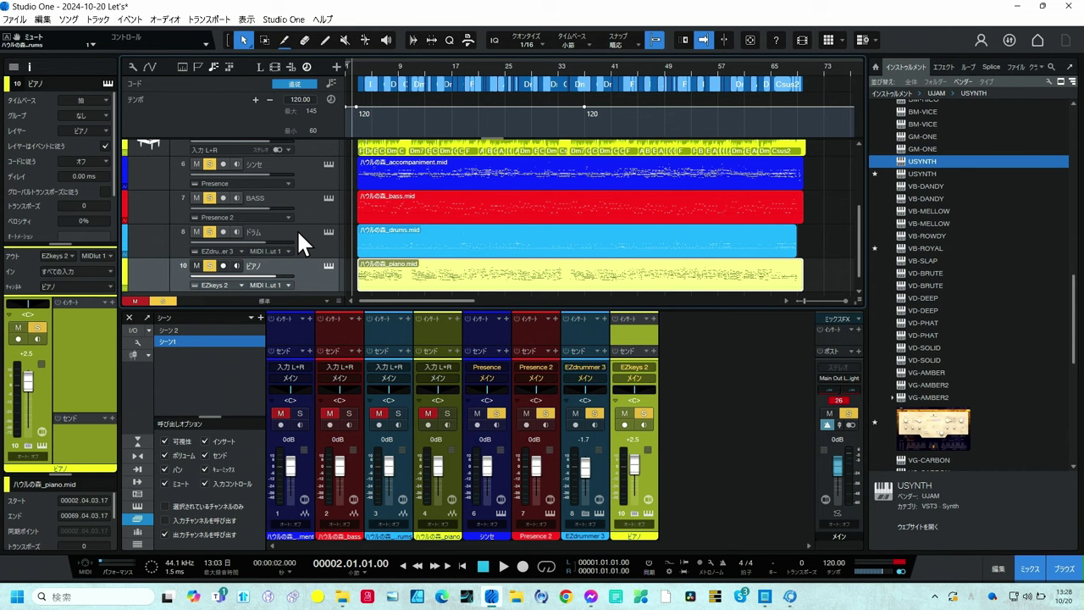
key("space")
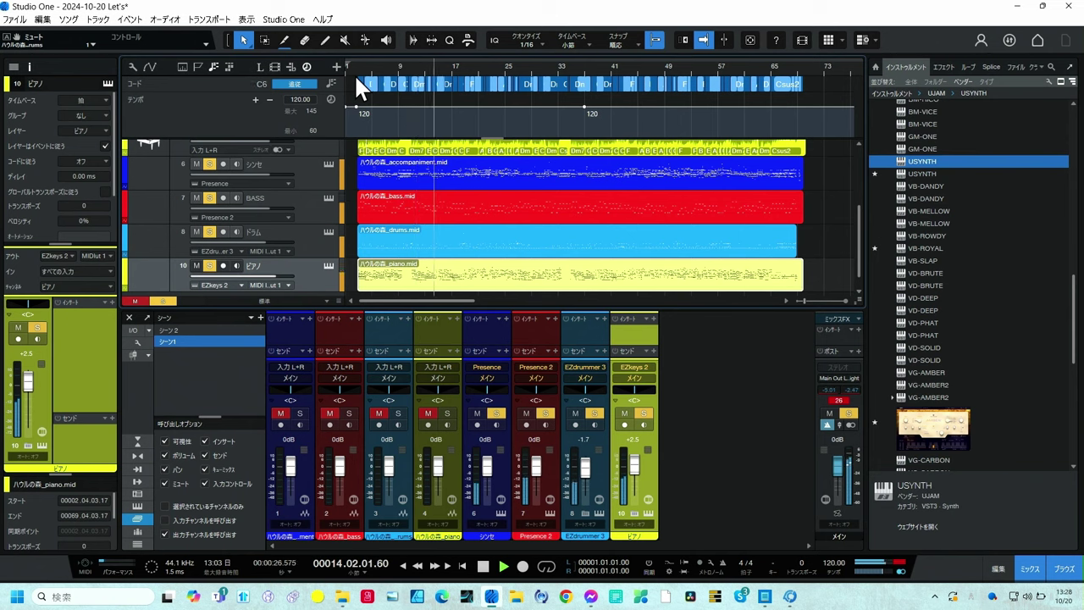
key("space")
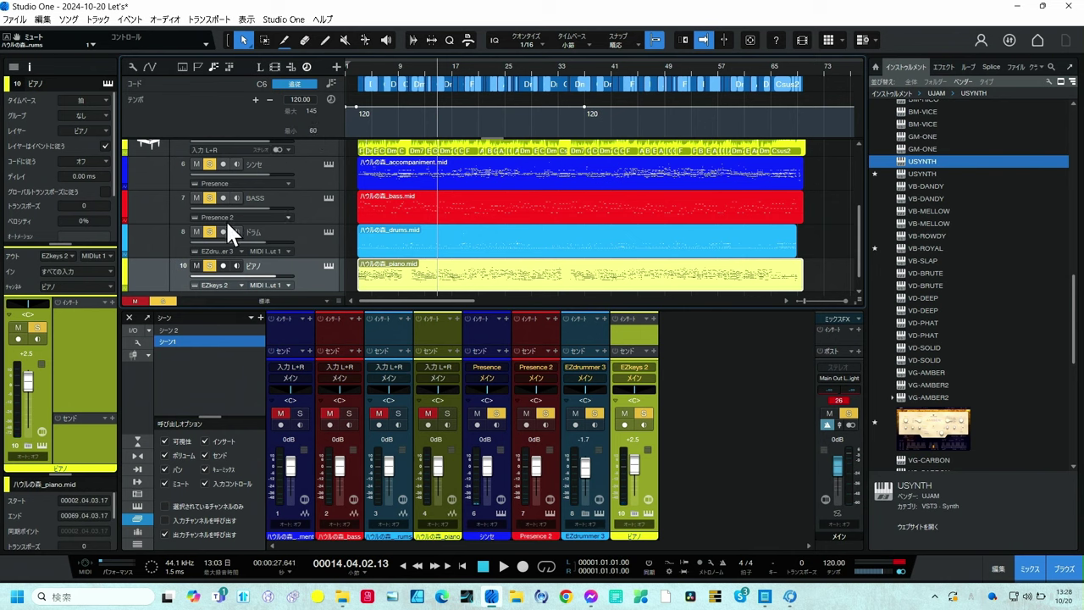
Step: Mute the シンセ, BASS and ピアノ MIDI tracks and audition the ドラム track alone from about bar 26
left_click(197, 164)
left_click(197, 198)
left_click(516, 66)
key("space")
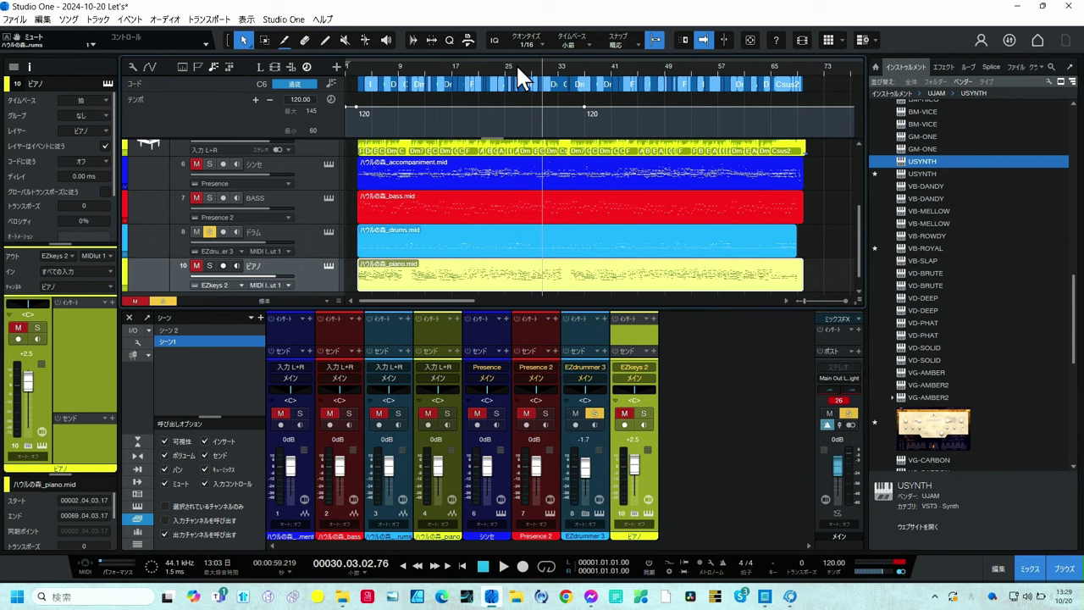
Step: Solo the BASS track alongside ドラム, play from about bar 34 and stop at about bar 41
left_click(210, 197)
left_click(572, 65)
key("space")
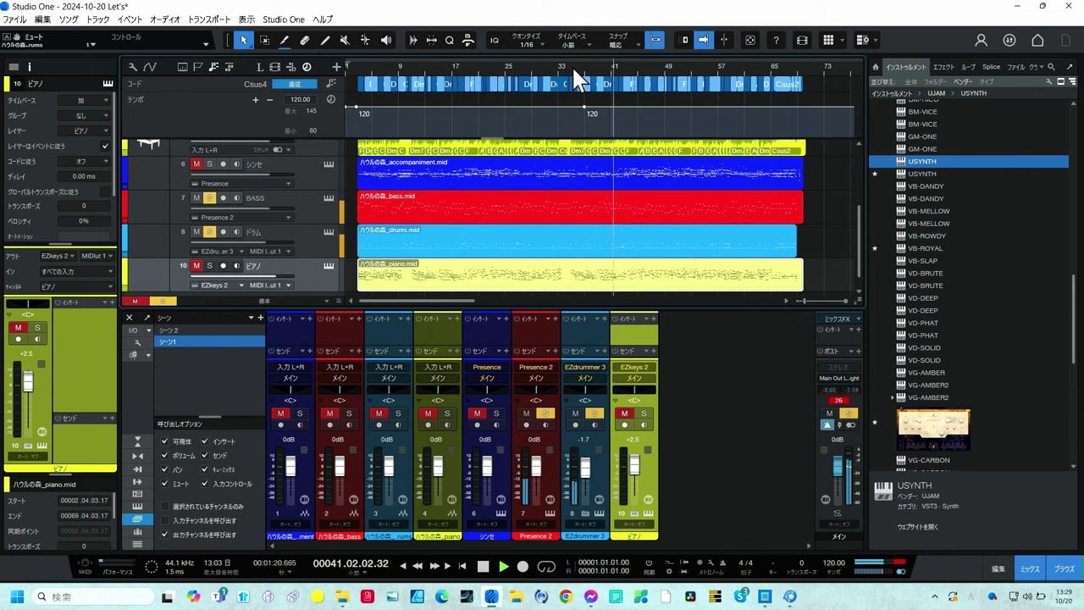
key("space")
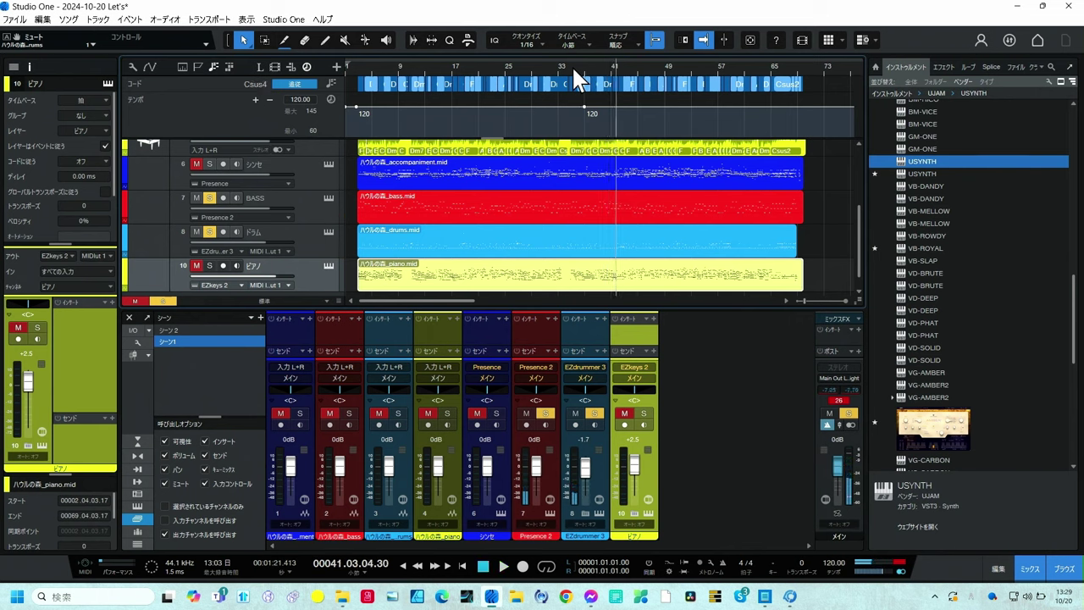
Step: Solo the シンセ track as well, play from about bar 31 and stop at about bar 37
left_click(210, 164)
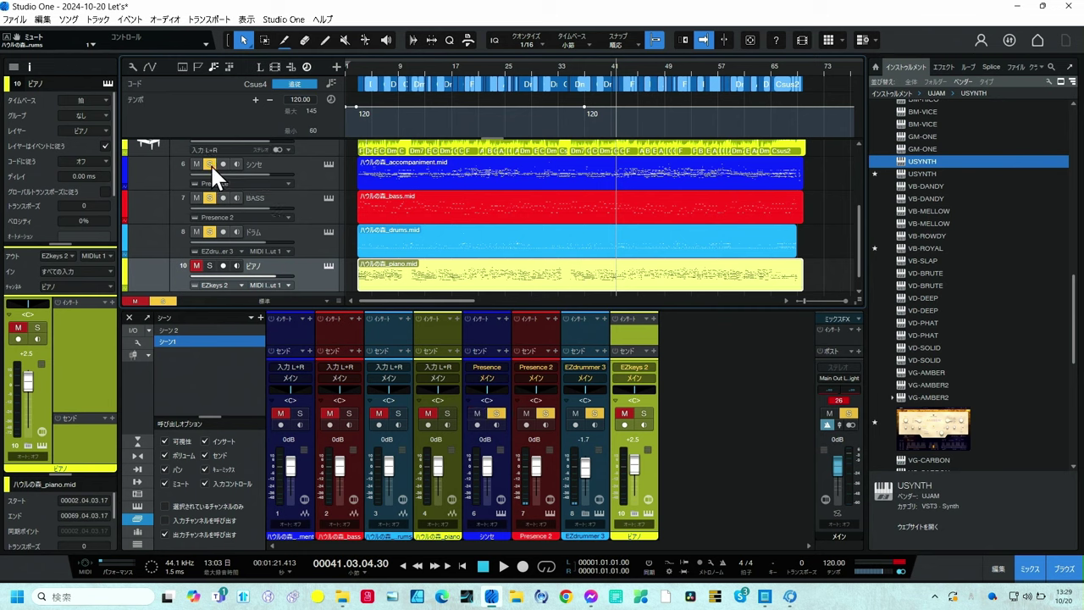
left_click(550, 69)
key("space")
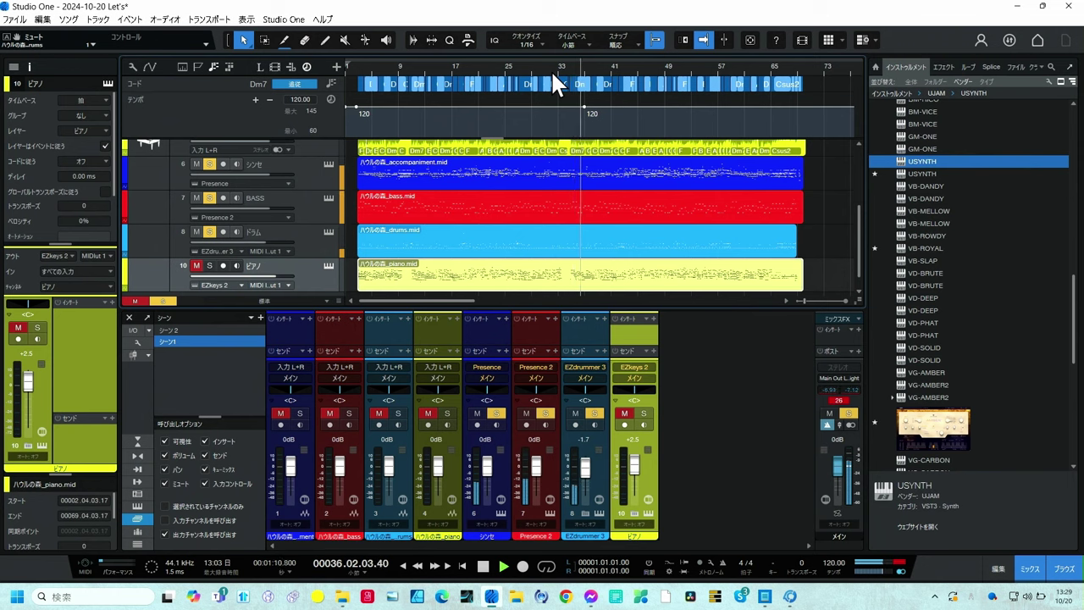
key("space")
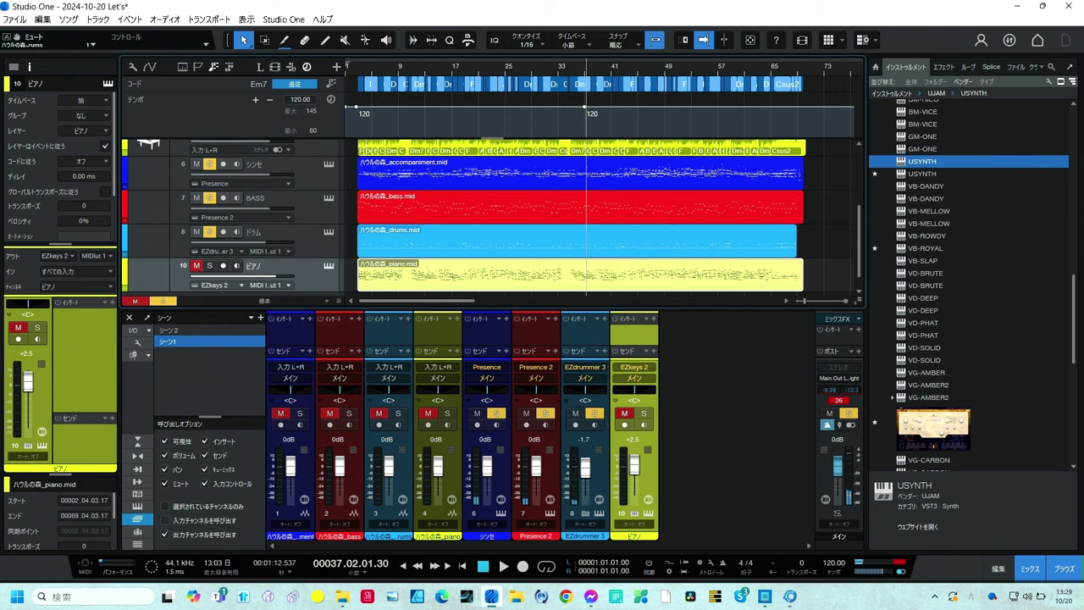
Step: Add the ピアノ track to the solo, play from about bar 39 and stop at about bar 44
left_click(211, 265)
left_click(601, 67)
key("space")
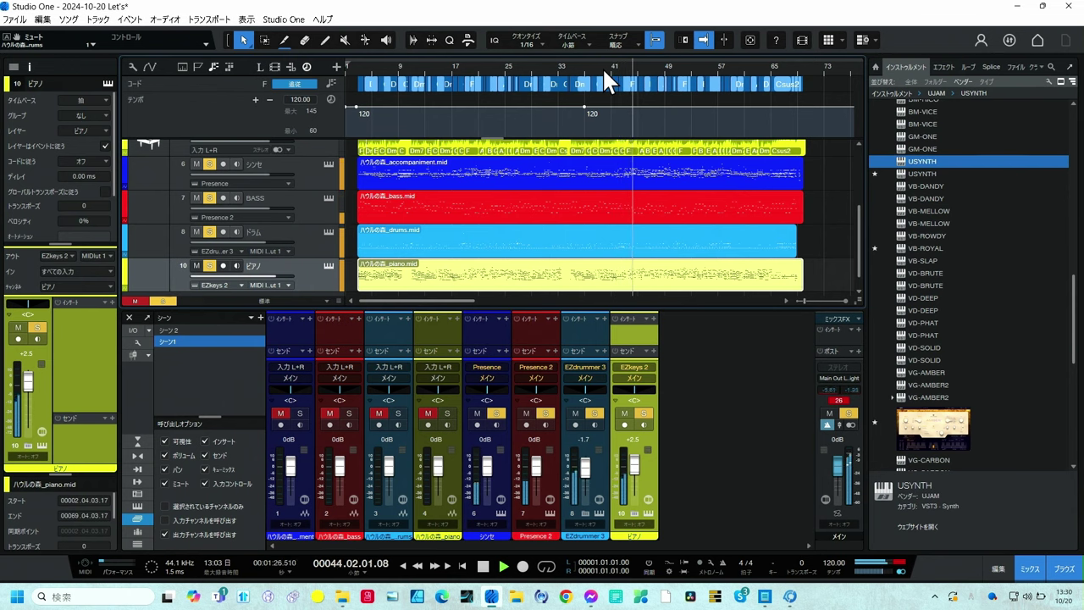
key("space")
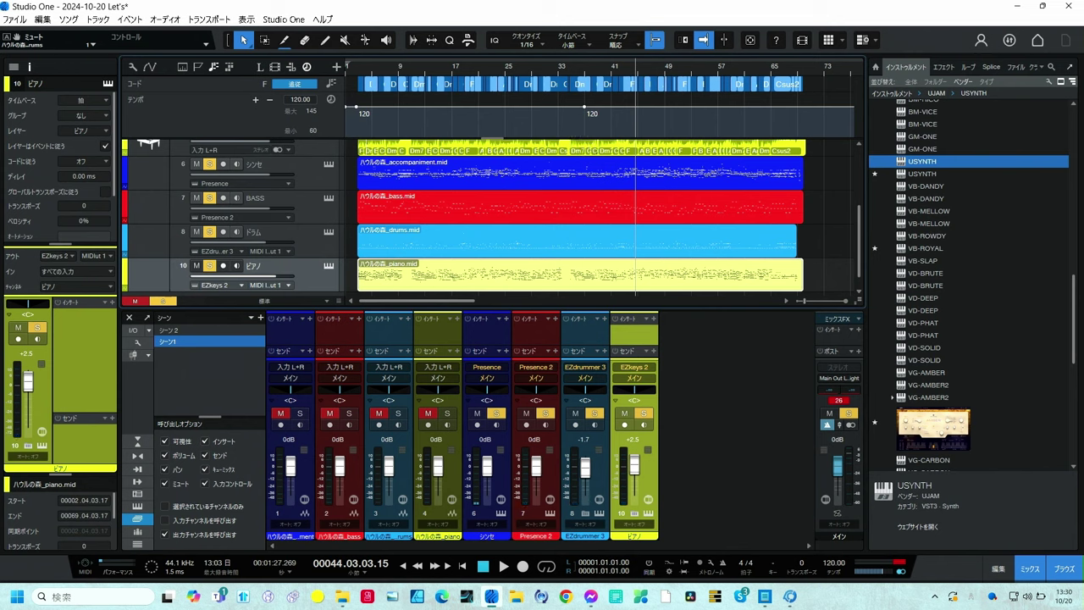
Step: Recall the mixer scene シーン 2 and play the original audio tracks from about bar 2 to bar 10
scroll(321, 213, "up", 3)
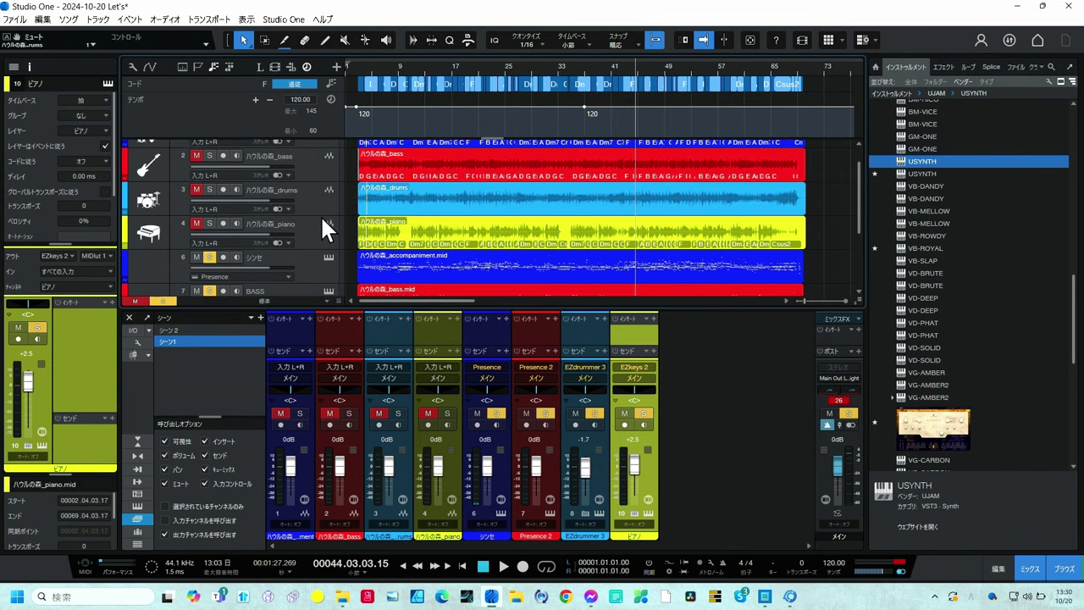
scroll(322, 220, "down", 1)
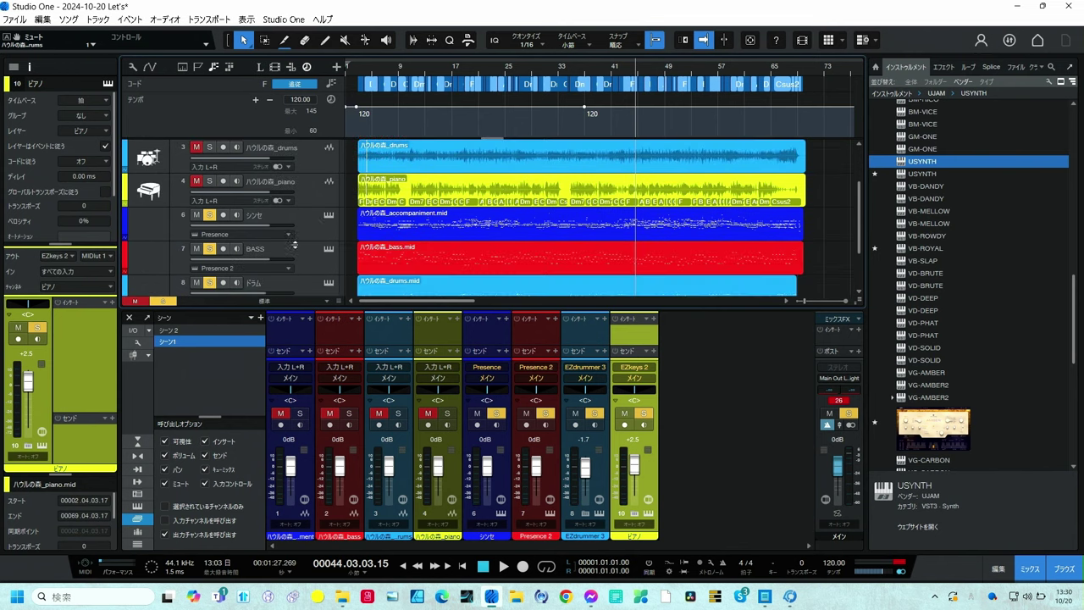
left_click(182, 330)
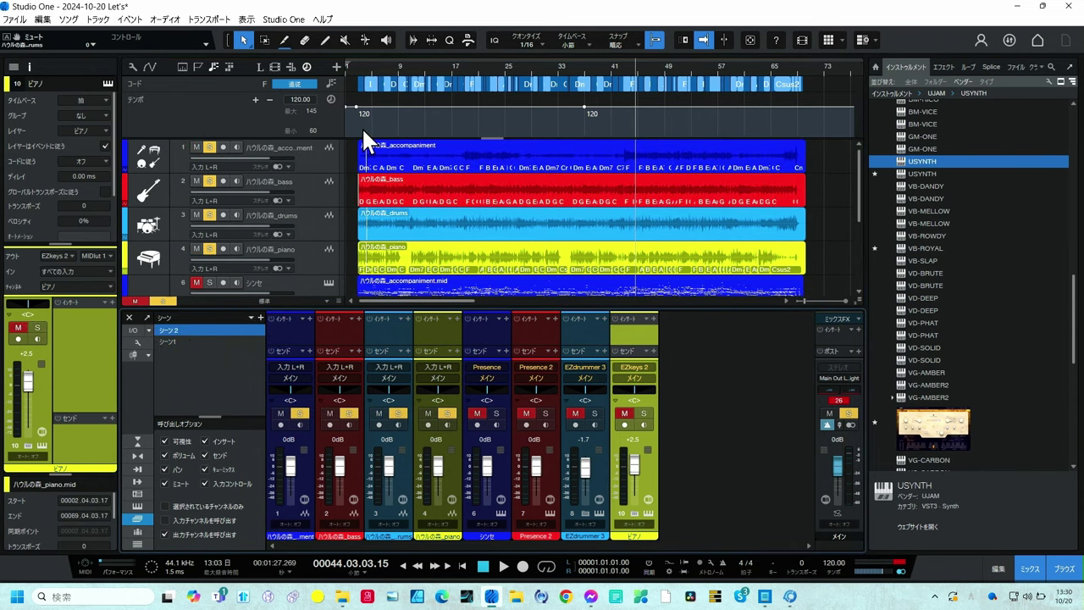
left_click(357, 68)
key("space")
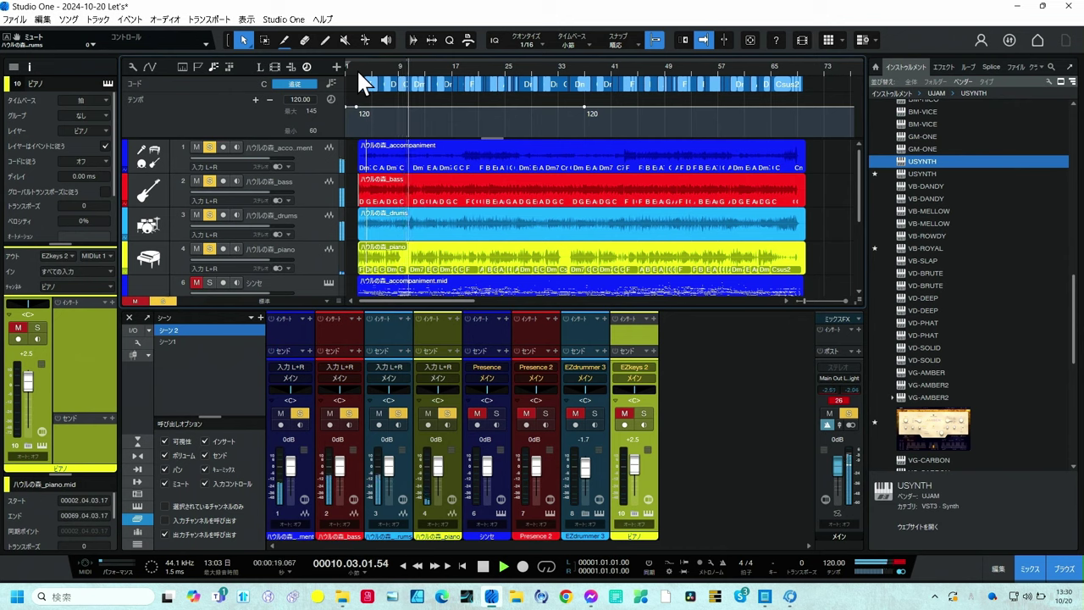
key("space")
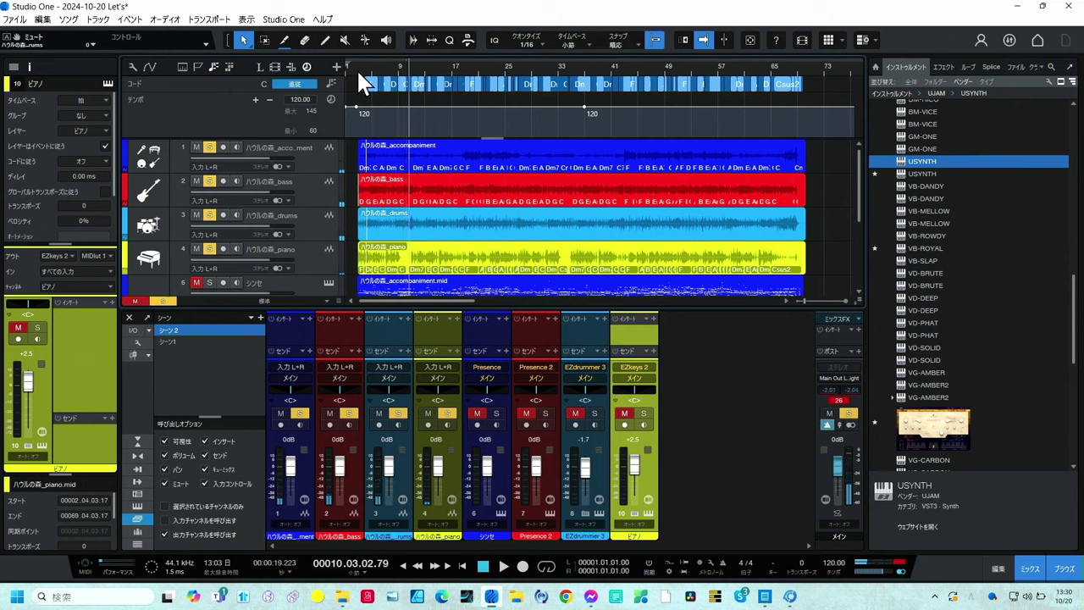
Step: Open the EZdrummer 3 instrument of the ドラム track on its Bandmate page and move its window clear of the track list
scroll(293, 244, "down", 2)
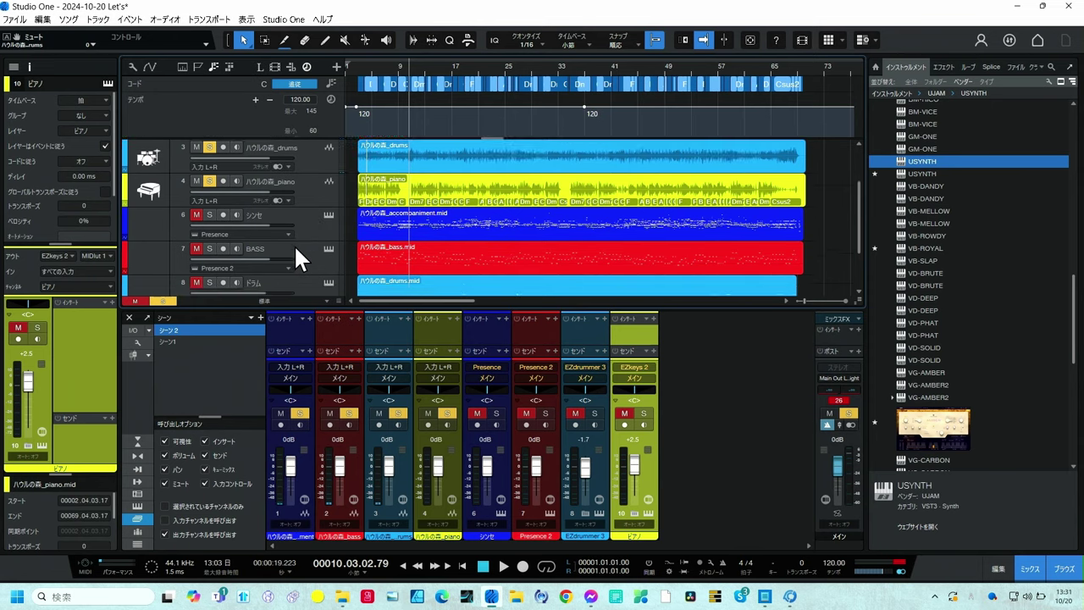
scroll(294, 244, "down", 2)
left_click(308, 221)
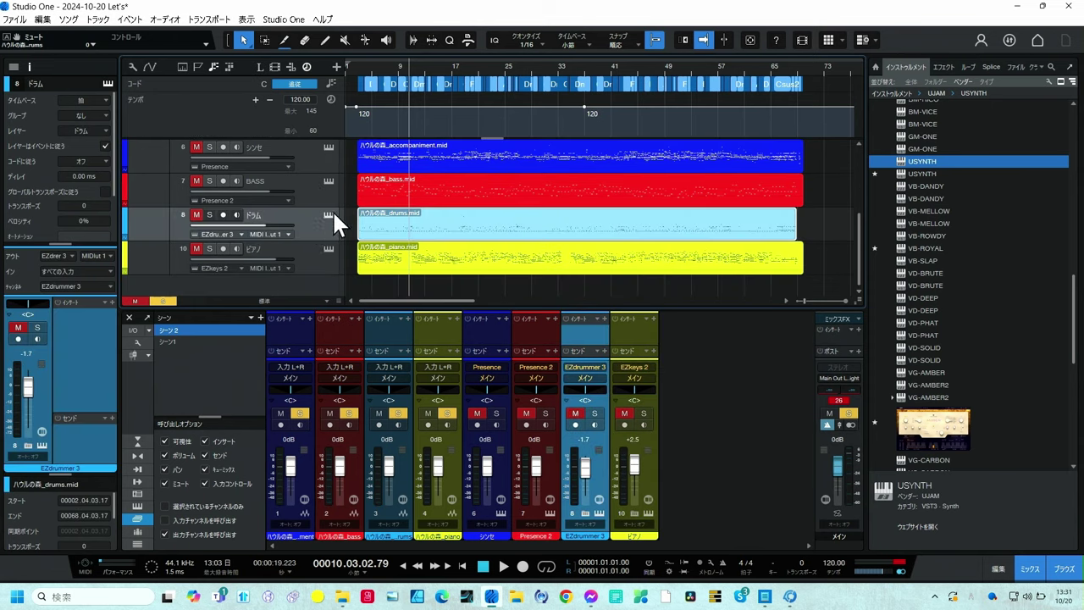
left_click(328, 215)
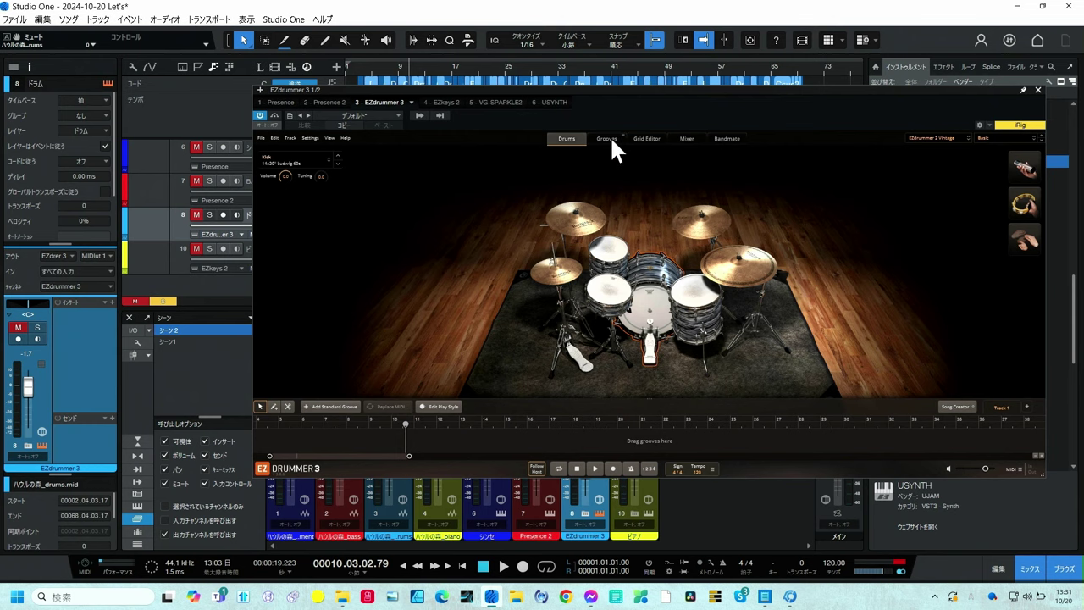
left_click(727, 138)
left_click_drag(705, 95, 807, 178)
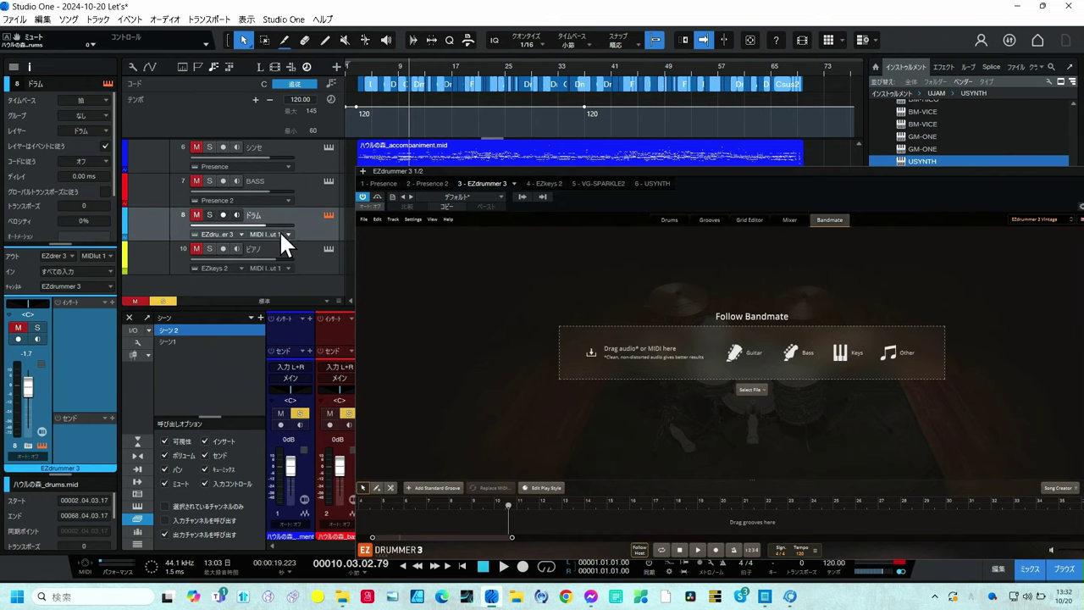
Step: Load the events of the four audio tracks into Bandmate as the source, accepting 120 BPM and 4/4
scroll(288, 237, "up", 5)
left_click(305, 254)
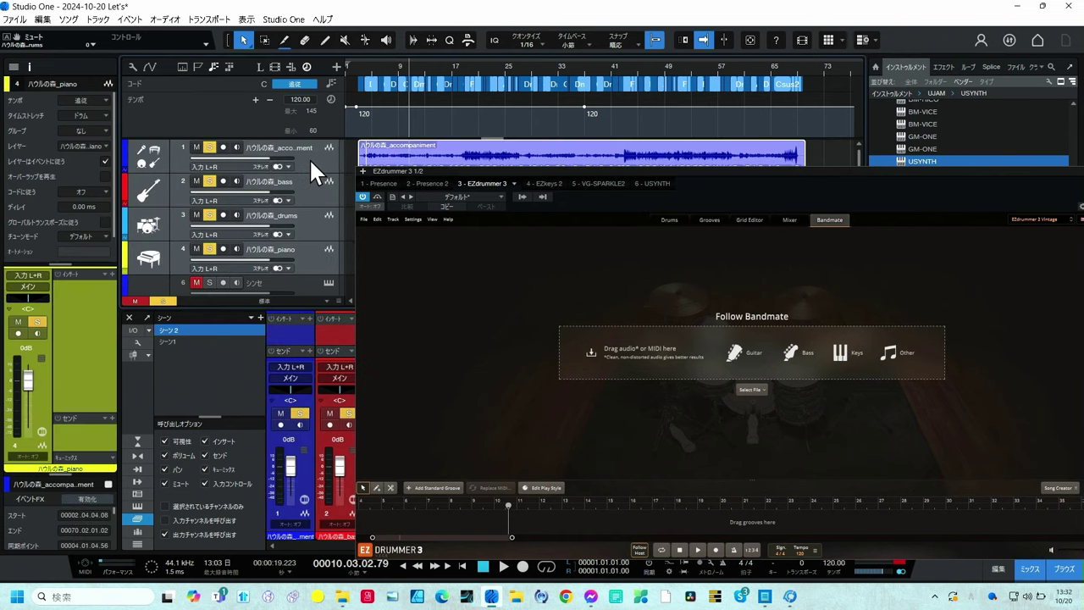
left_click_drag(451, 164, 458, 351)
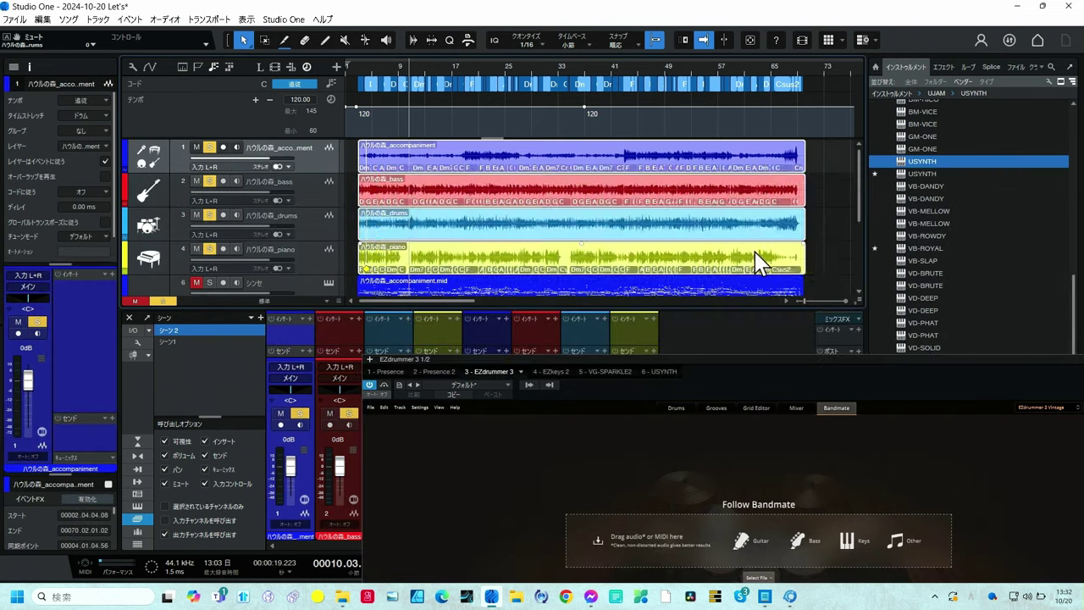
left_click_drag(819, 526, 819, 532)
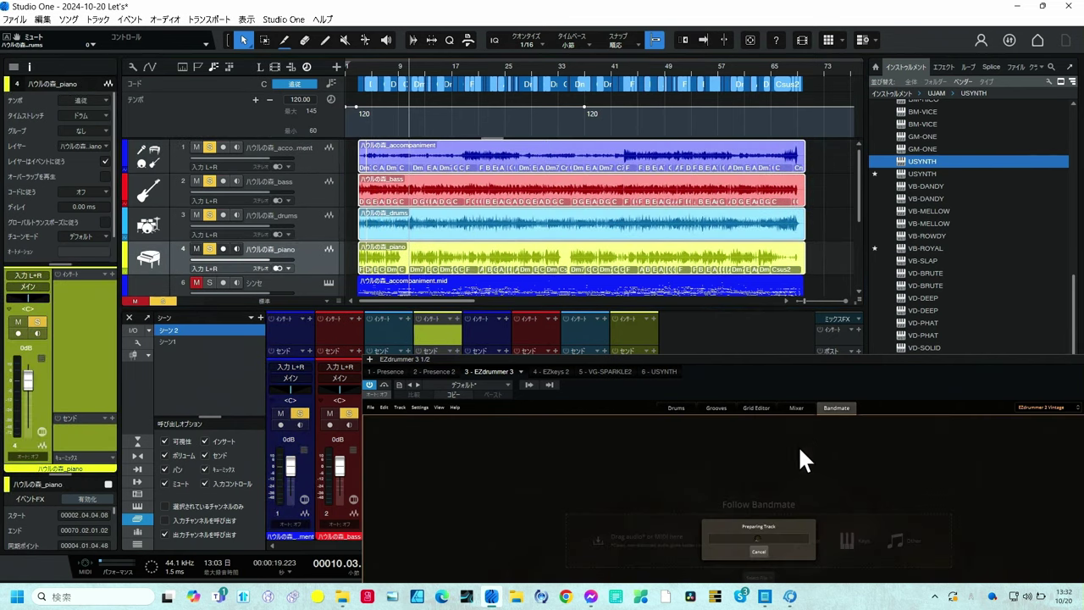
left_click_drag(791, 355, 740, 196)
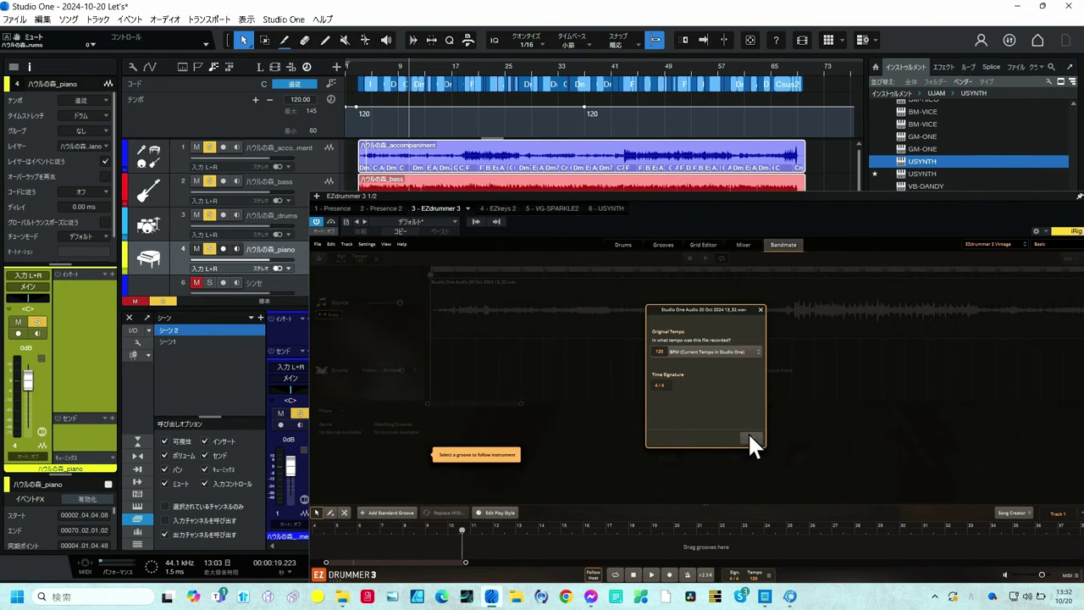
left_click(749, 436)
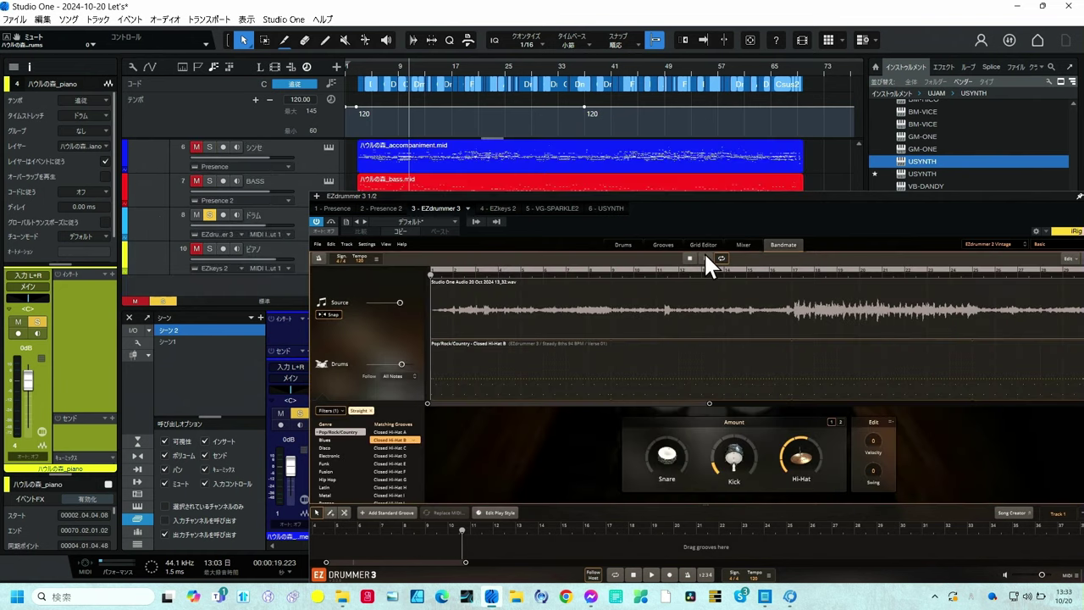
Step: Audition the Closed Hi-Hat B groove against the source and set its Swing to +79
left_click(706, 258)
left_click(703, 256)
left_click_drag(876, 474, 871, 434)
key("space")
key("space")
Step: Raise the Snare amount of the Bandmate groove during playback and stop the preview
mouse_move(800, 463)
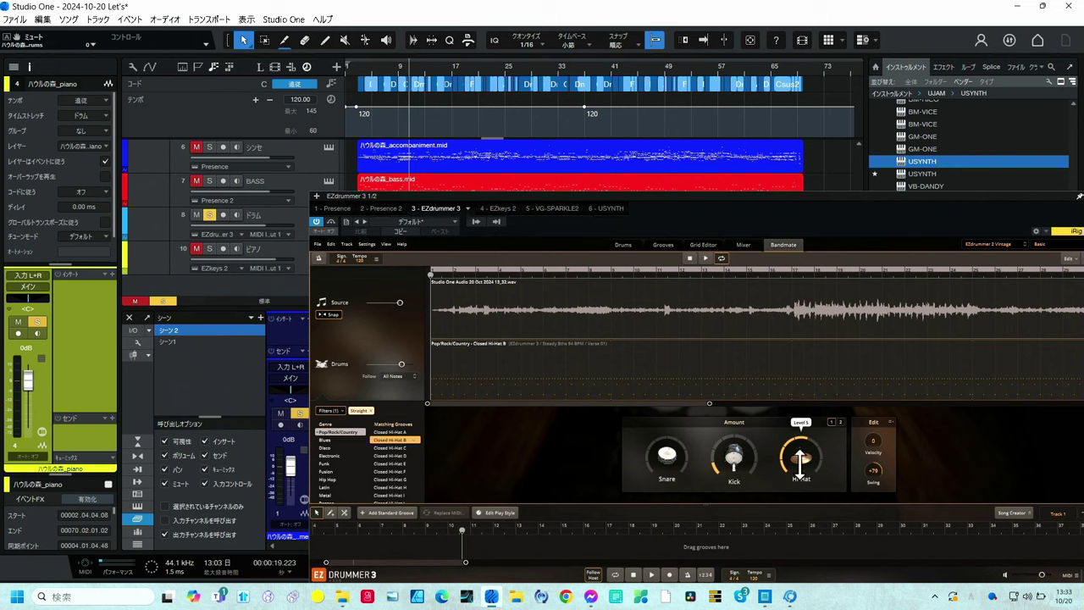
left_click(704, 258)
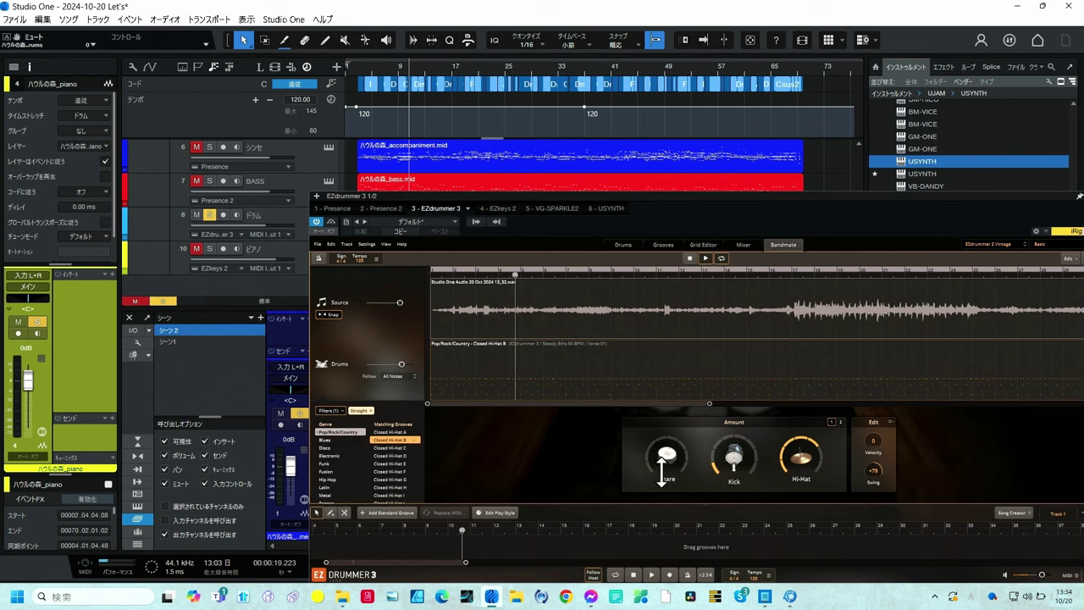
left_click_drag(666, 457, 664, 430)
key("space")
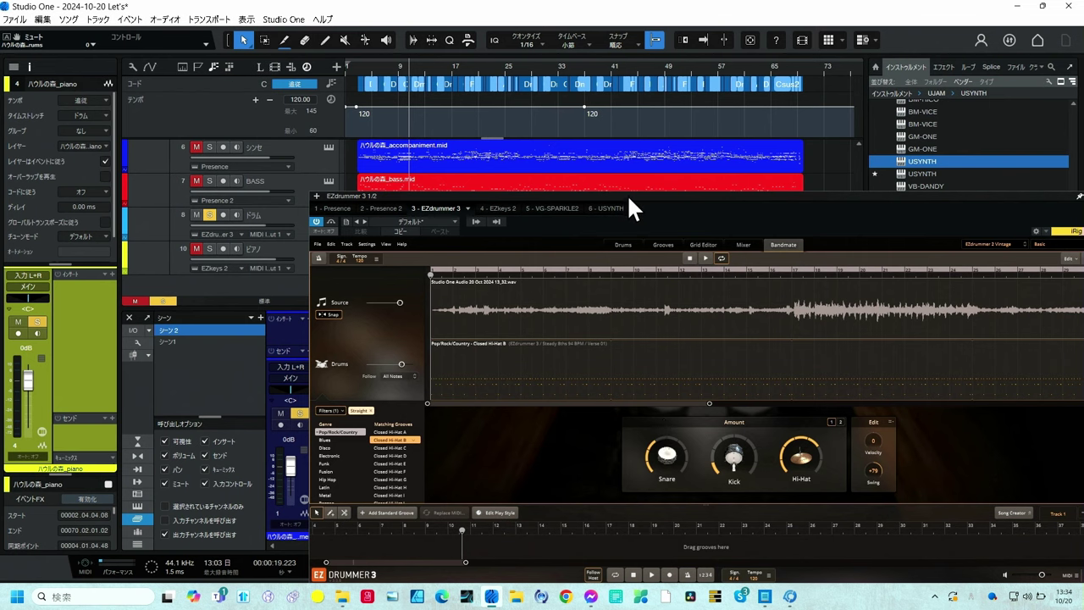
Step: Place the Closed Hi-Hat B groove from Bandmate on the EZdrummer 3 song track, starting at bar 3
left_click_drag(626, 194, 641, 78)
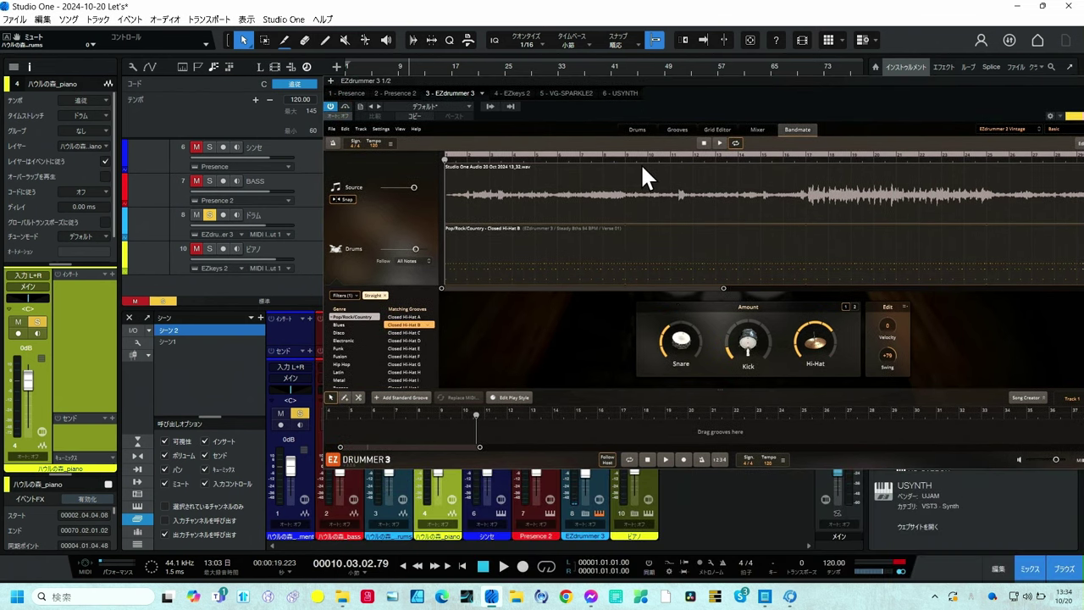
left_click(576, 251)
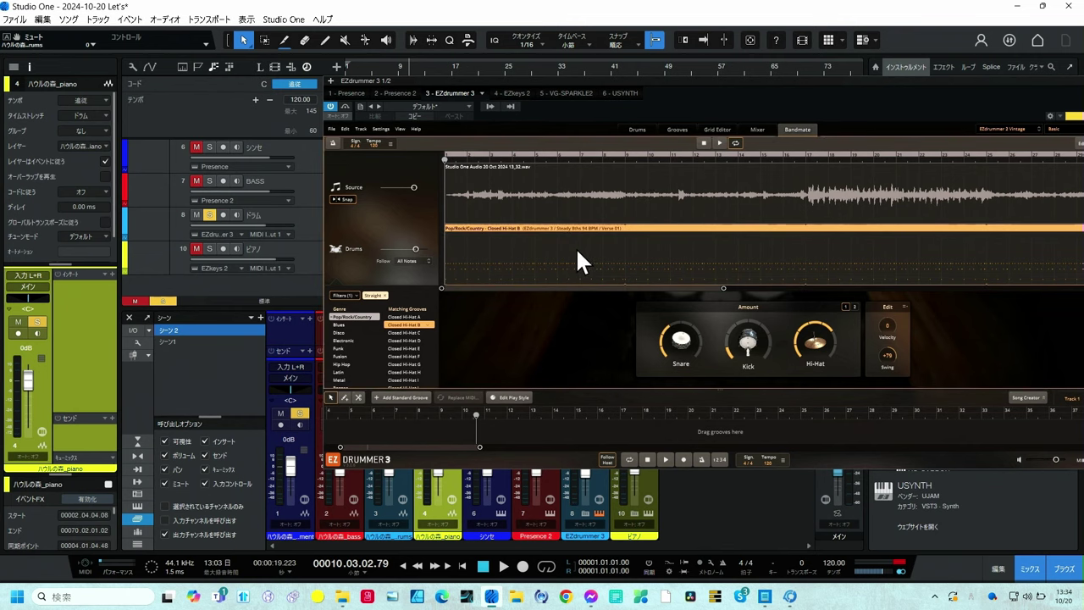
left_click_drag(576, 259, 648, 485)
Step: Show grooves similar to the one placed on the song track and preview Verse 01 of Pushy Slow 76 BPM
right_click(648, 485)
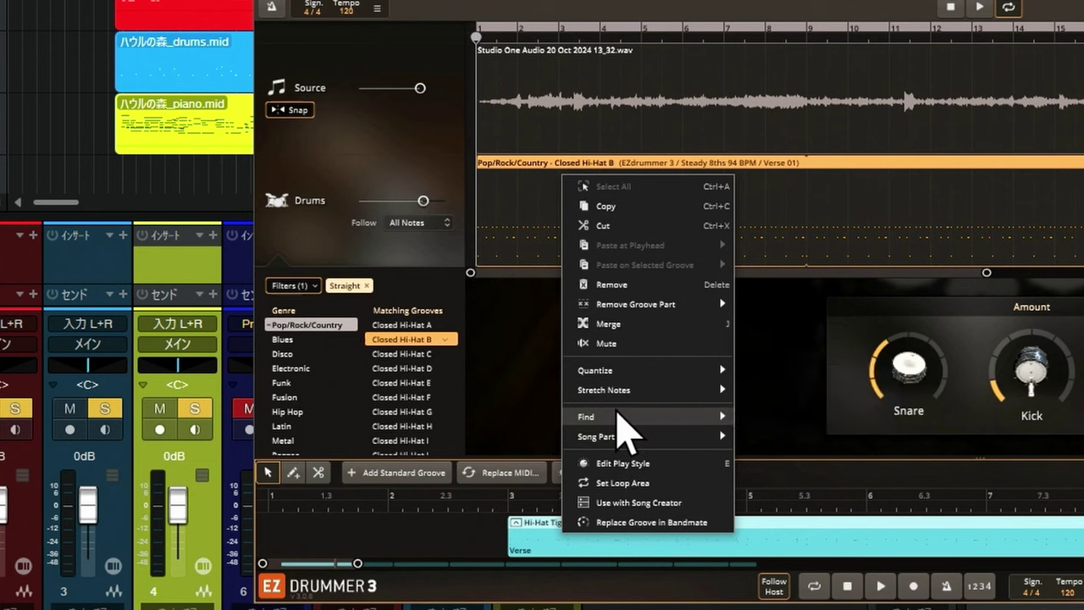
mouse_move(627, 430)
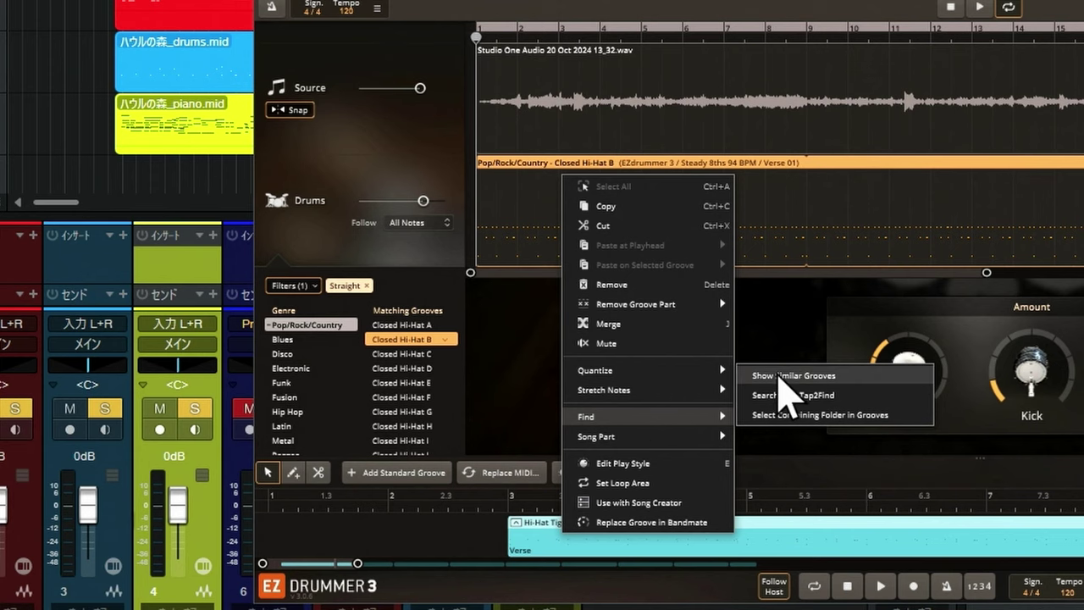
left_click(779, 378)
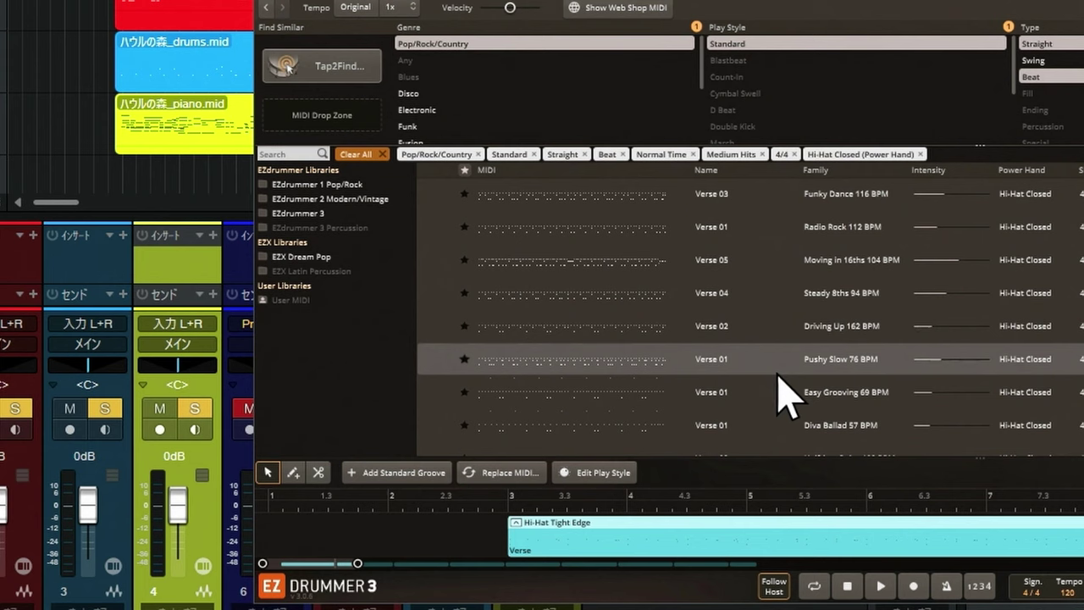
mouse_move(444, 370)
left_click(435, 359)
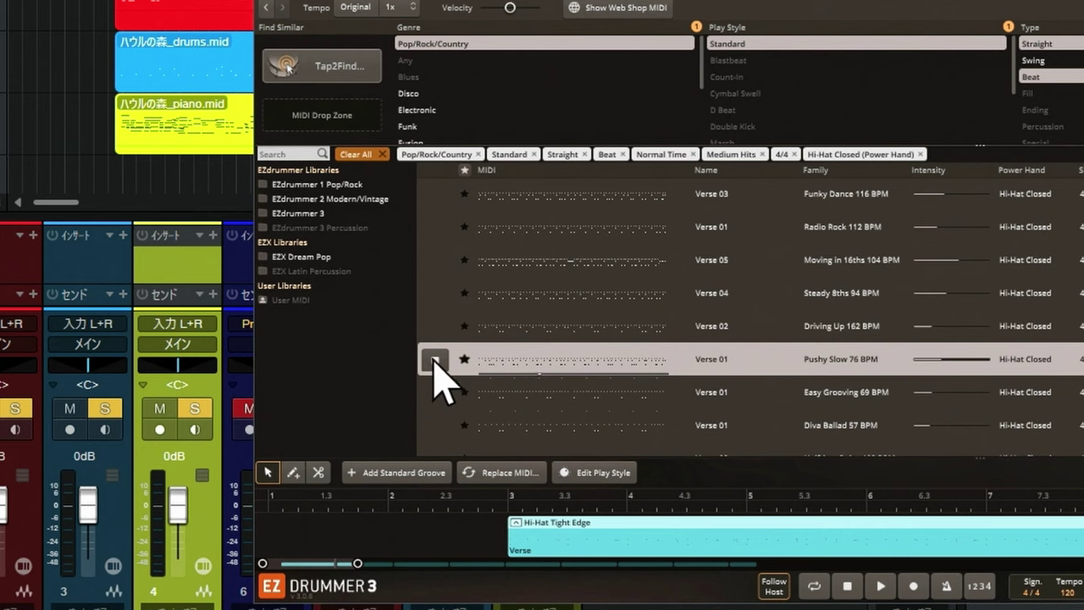
Step: Stop the preview and replace the MIDI of the song track's Verse block with Verse 01 of Pushy Slow 76 BPM, saving the changes
left_click(435, 360)
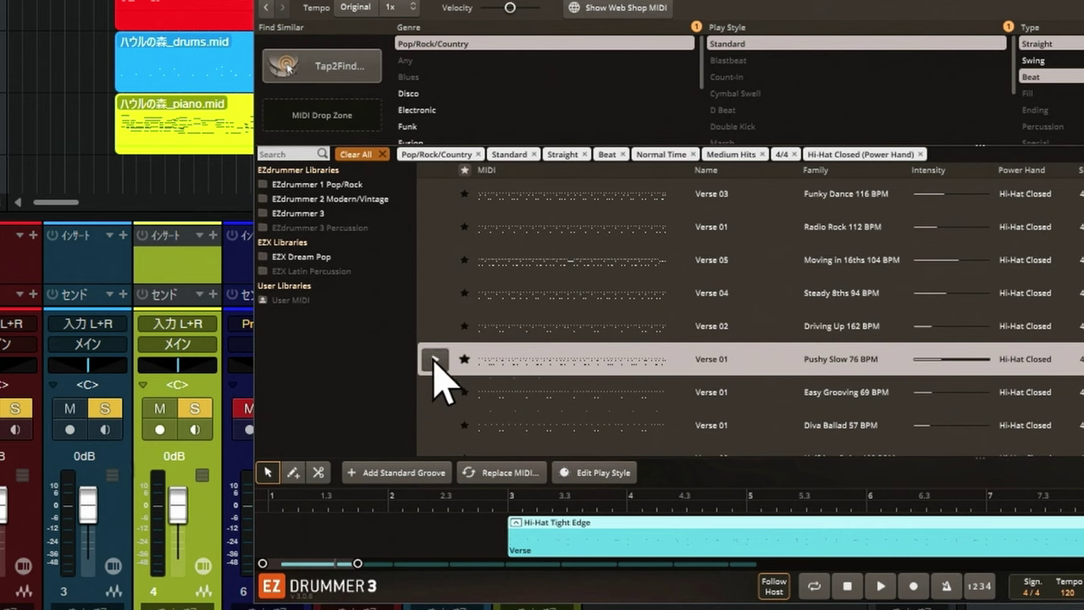
left_click(507, 472)
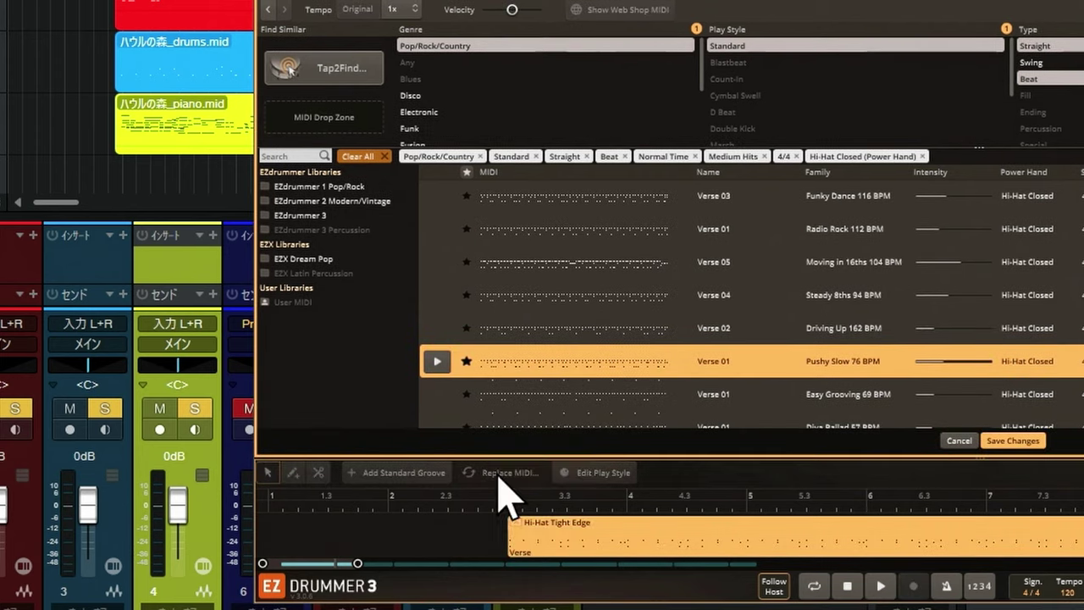
left_click(1012, 440)
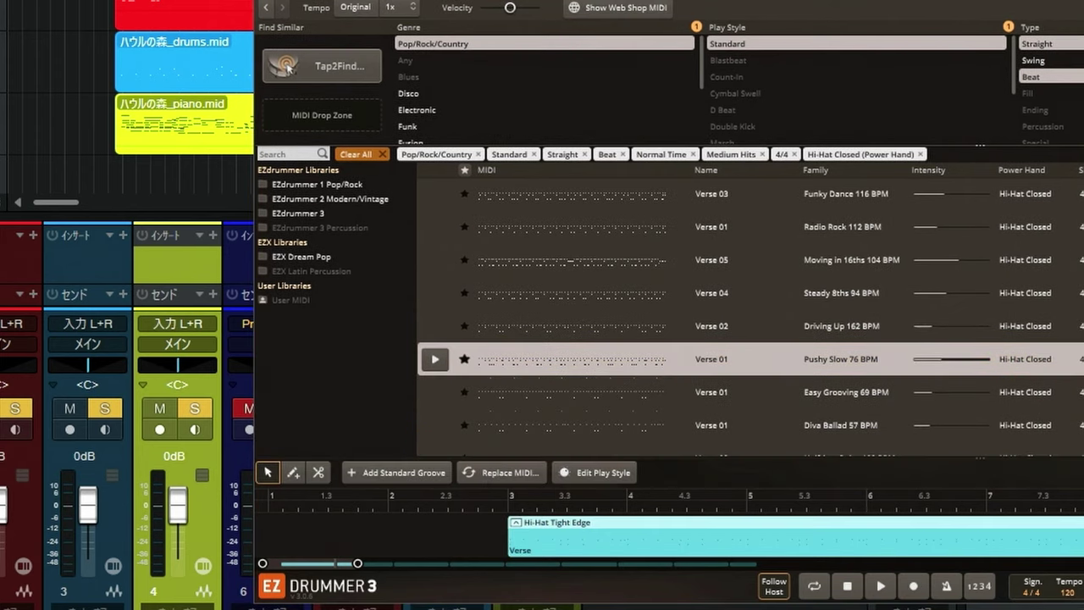
Step: Mute the ハウルの森_drums.mid event in the Studio One arrangement
scroll(288, 67, "up", 1)
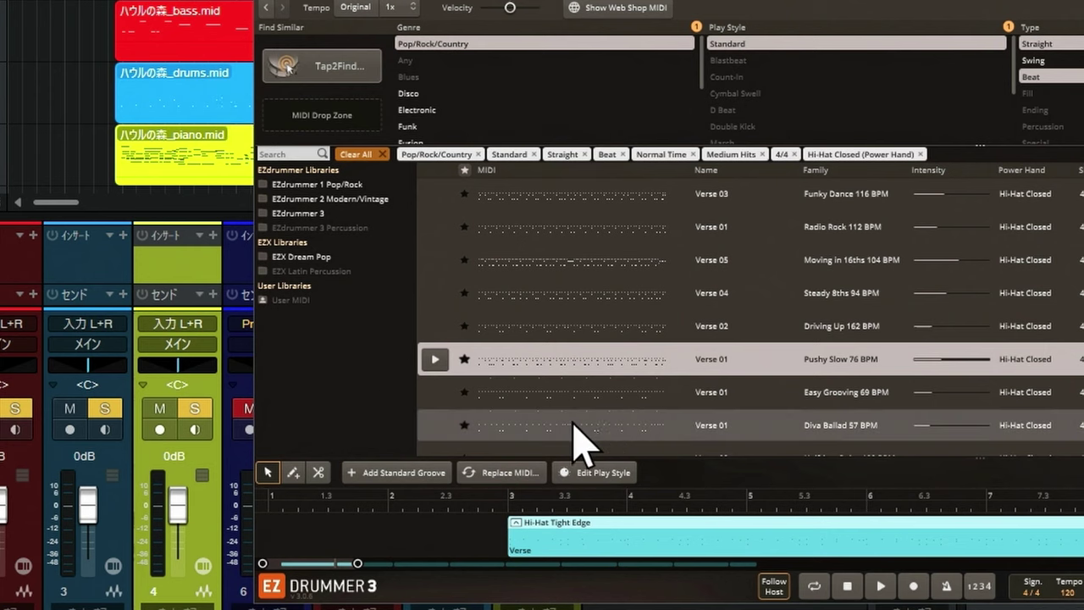
left_click(164, 100)
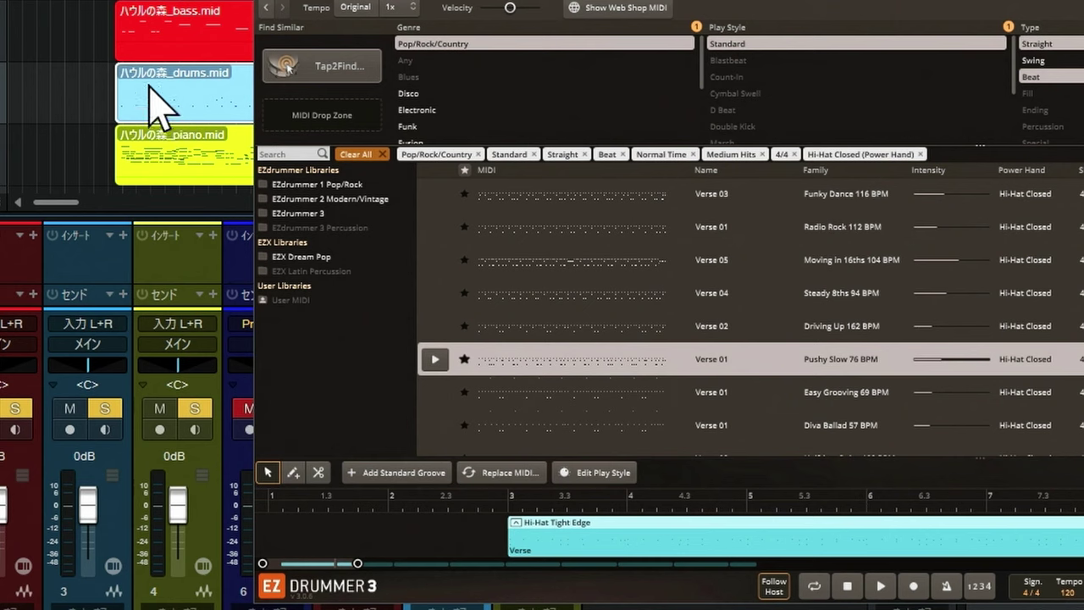
key("shift+m")
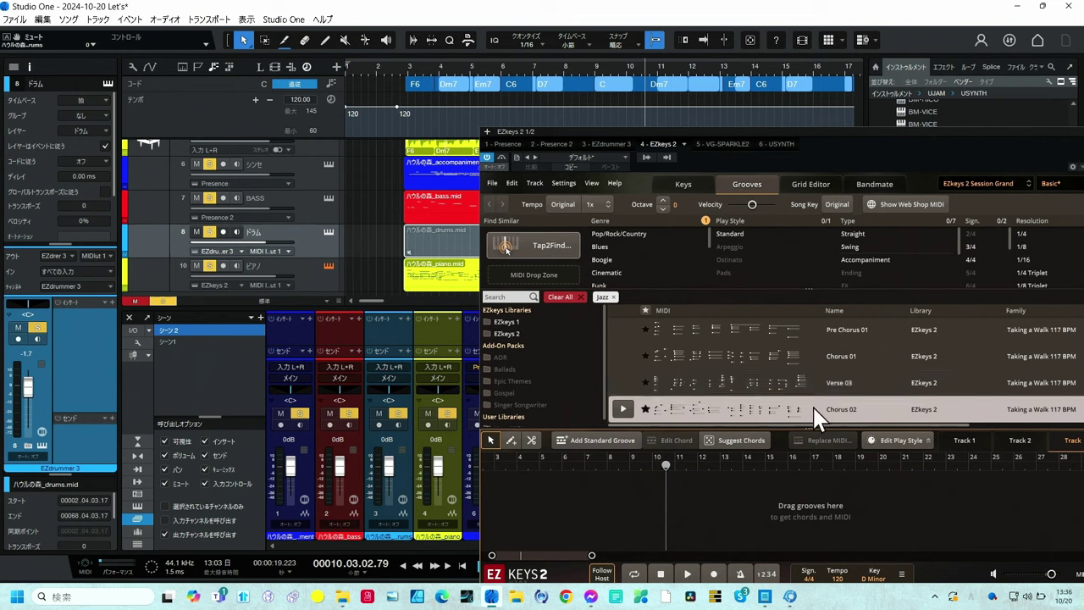
Step: Show Track 2 in EZkeys 2 and audition its Verse block from bar 3, stopping playback after a short listen
left_click(998, 436)
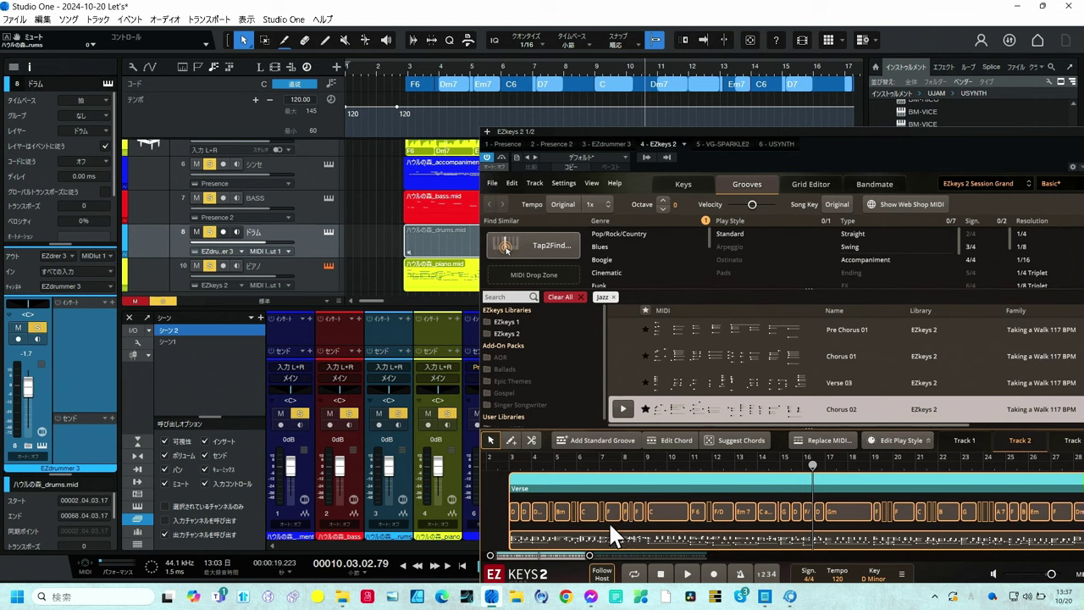
left_click(512, 470)
left_click(688, 575)
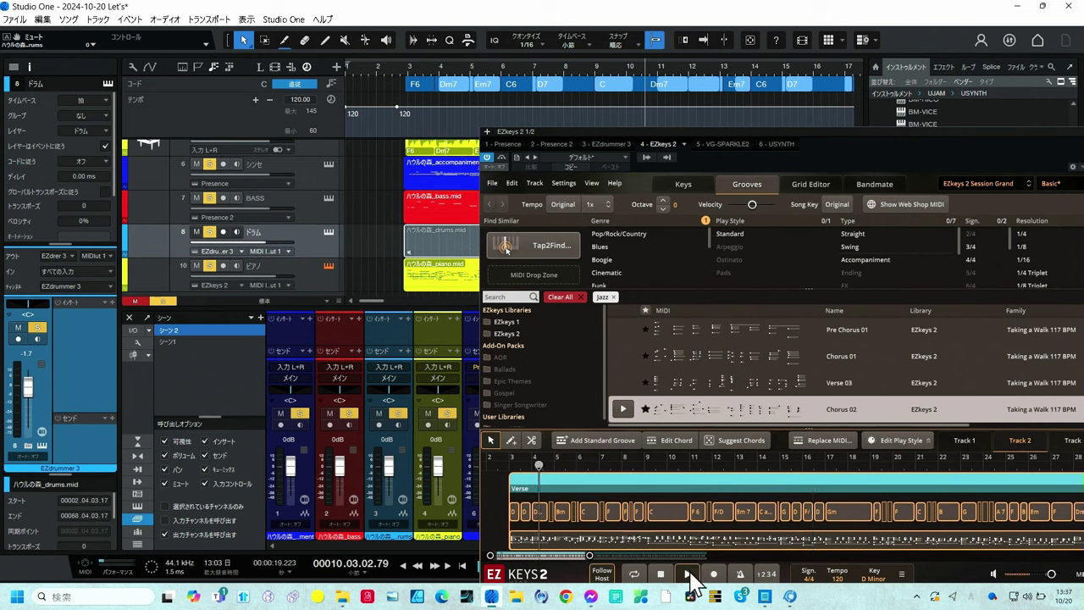
left_click(688, 575)
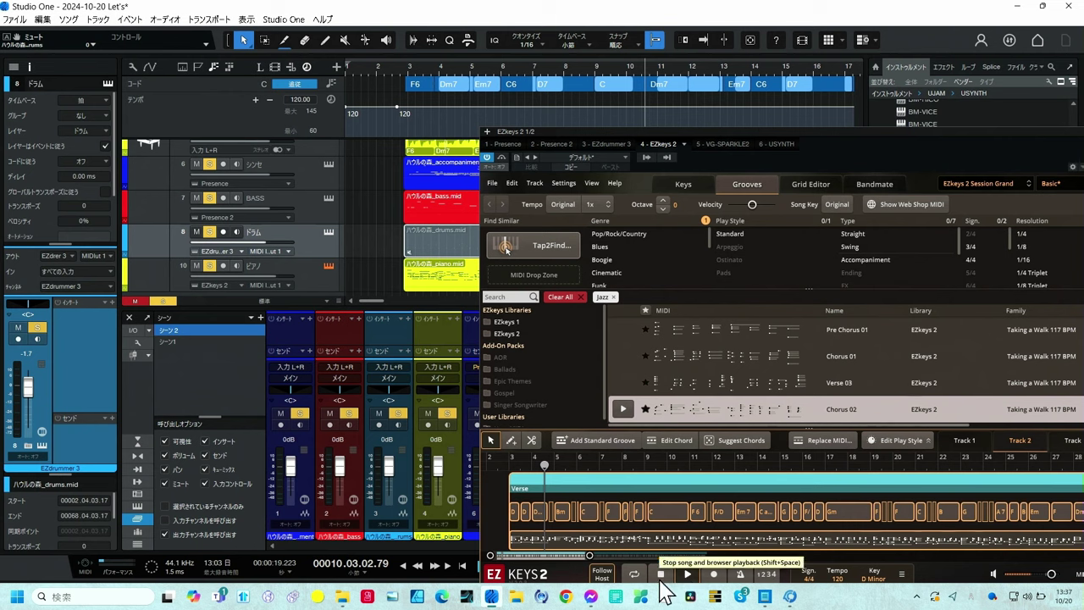
left_click(660, 574)
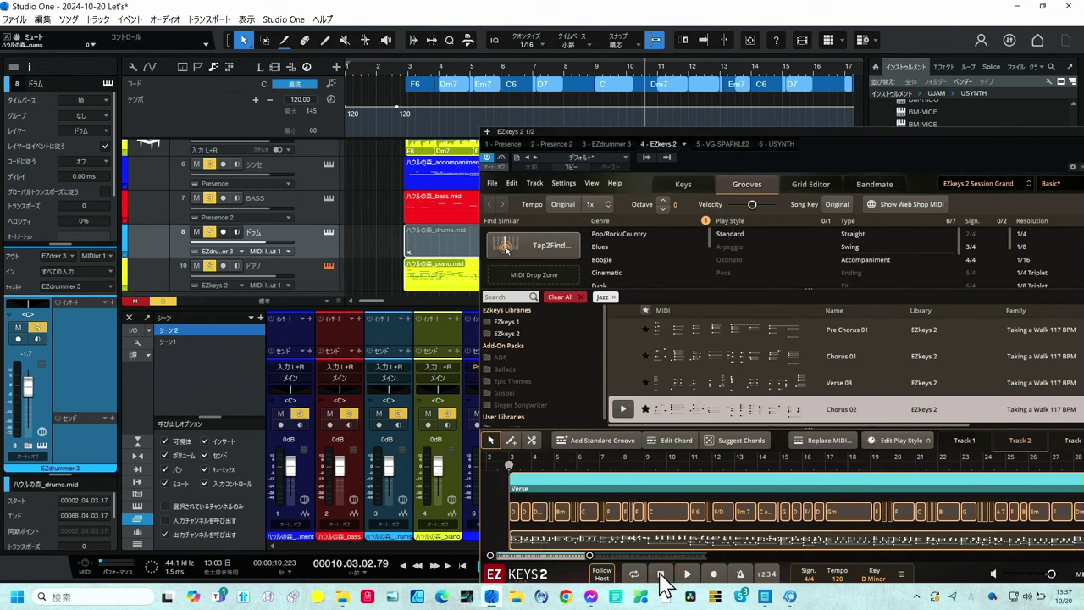
Step: Mute the ハウルの森_piano.mid event and play the Studio One arrangement from just after bar 2
left_click(432, 282)
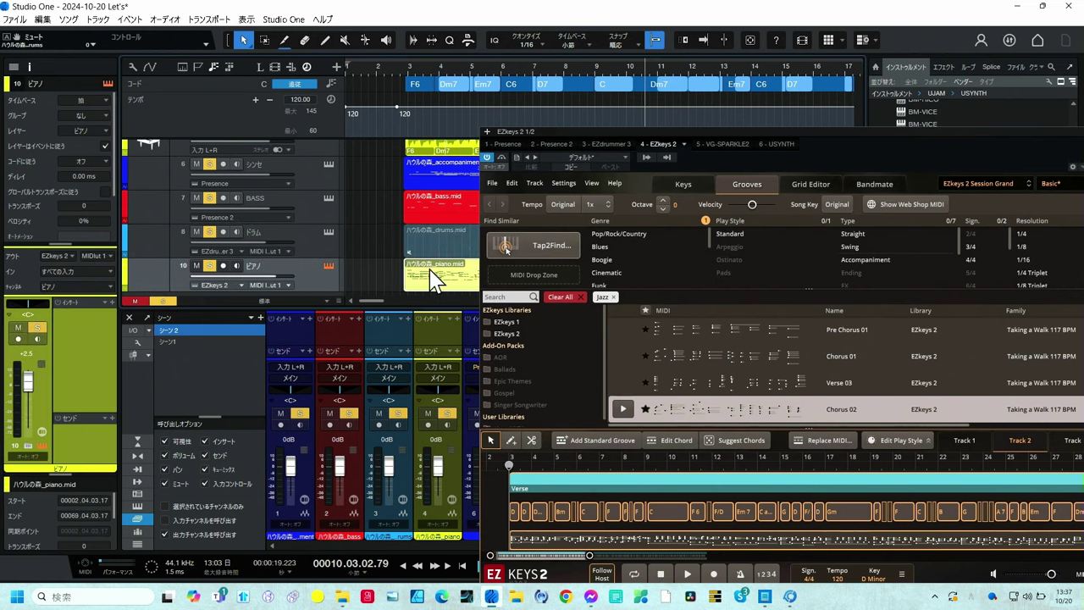
key("shift+m")
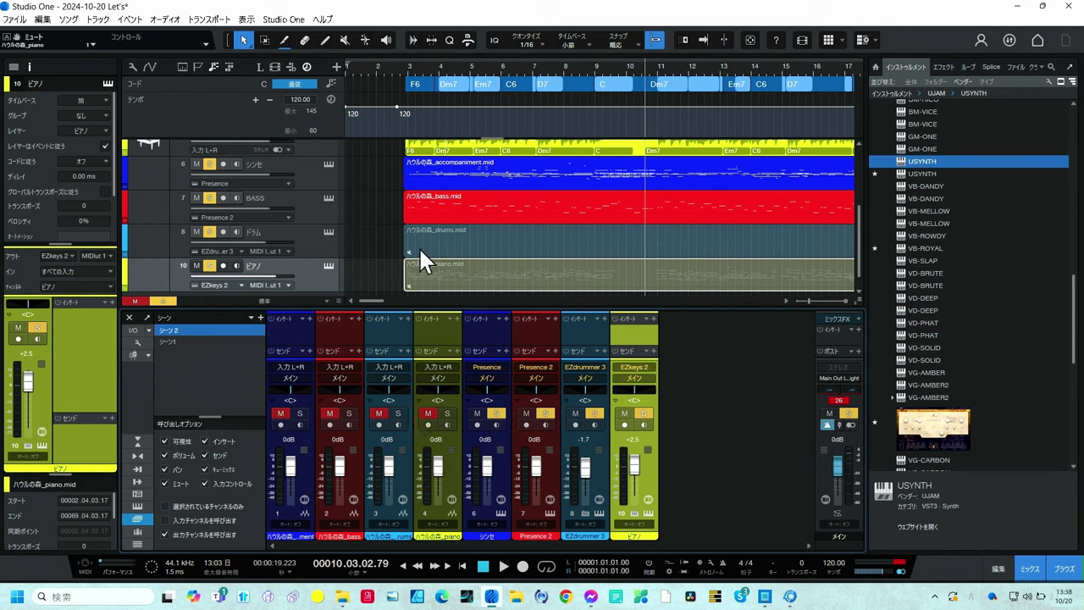
left_click(388, 68)
key("space")
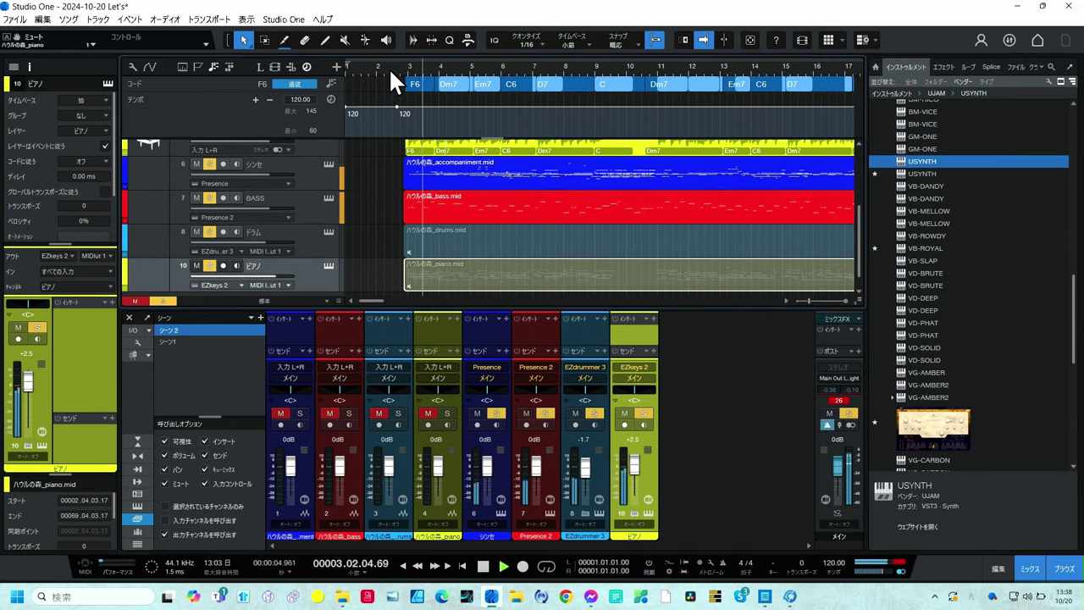